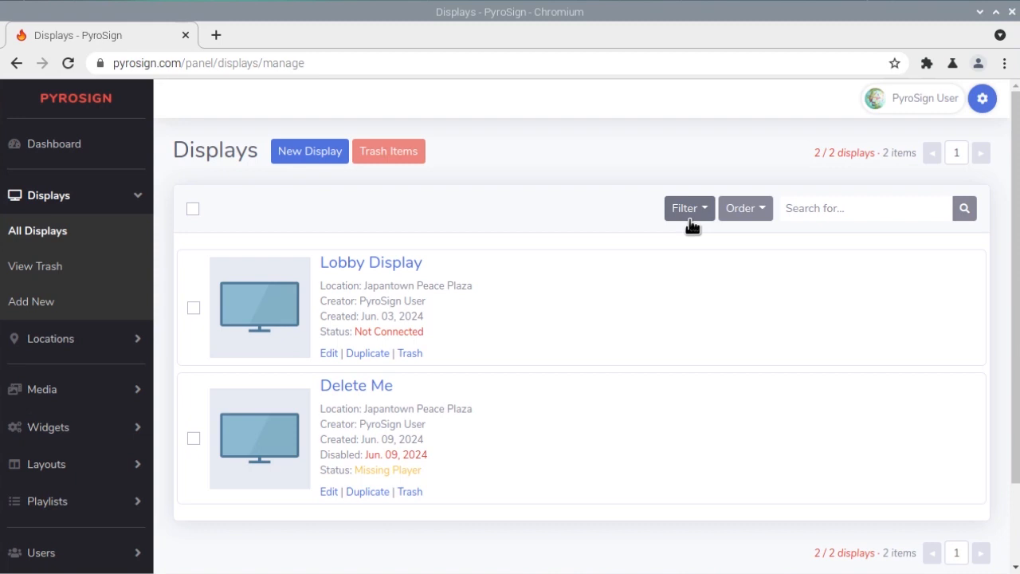
Step: Review the filter choices, ordering choices and search field available for the displays list
{"action": "left_click", "coordinate": [689, 214]}
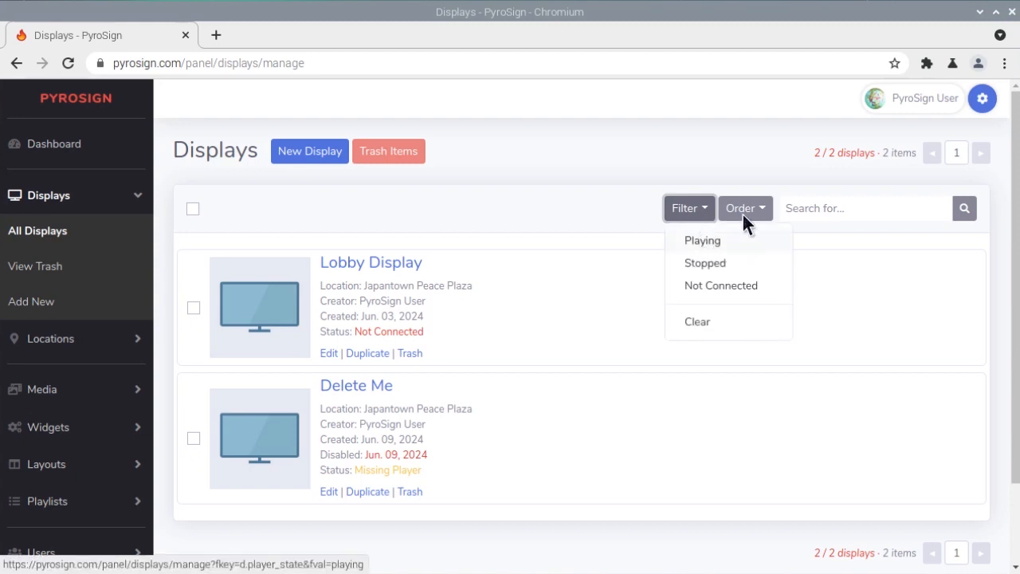
{"action": "left_click", "coordinate": [767, 209]}
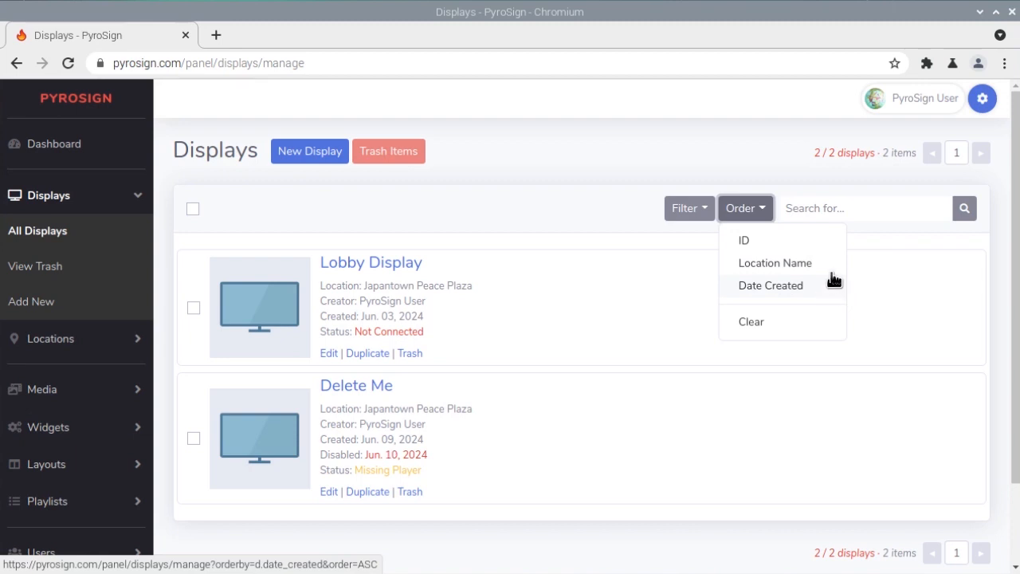
{"action": "left_click", "coordinate": [861, 209]}
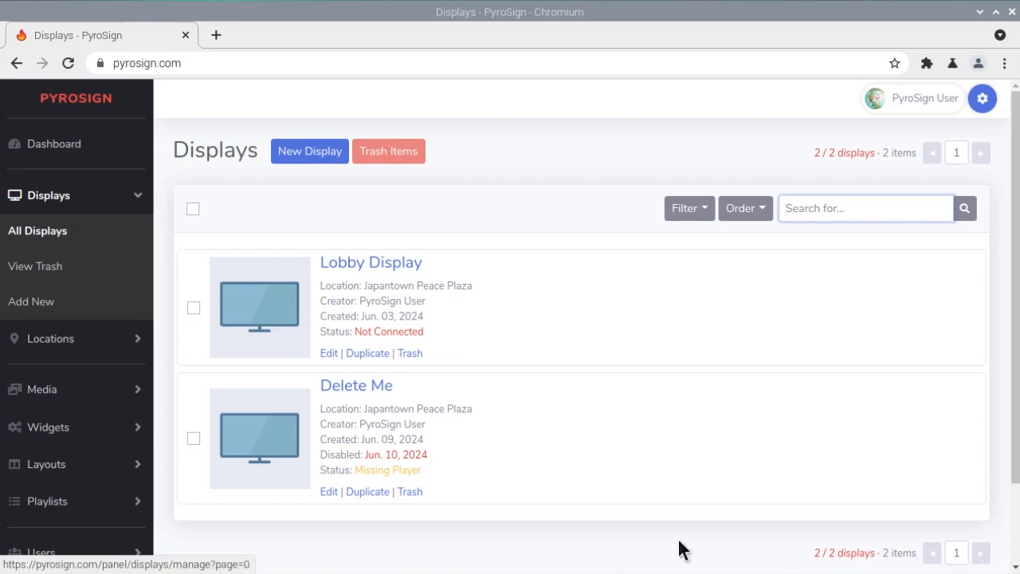
Step: Move the "Delete Me" display to the trash and permanently delete it from there
{"action": "left_click", "coordinate": [410, 493]}
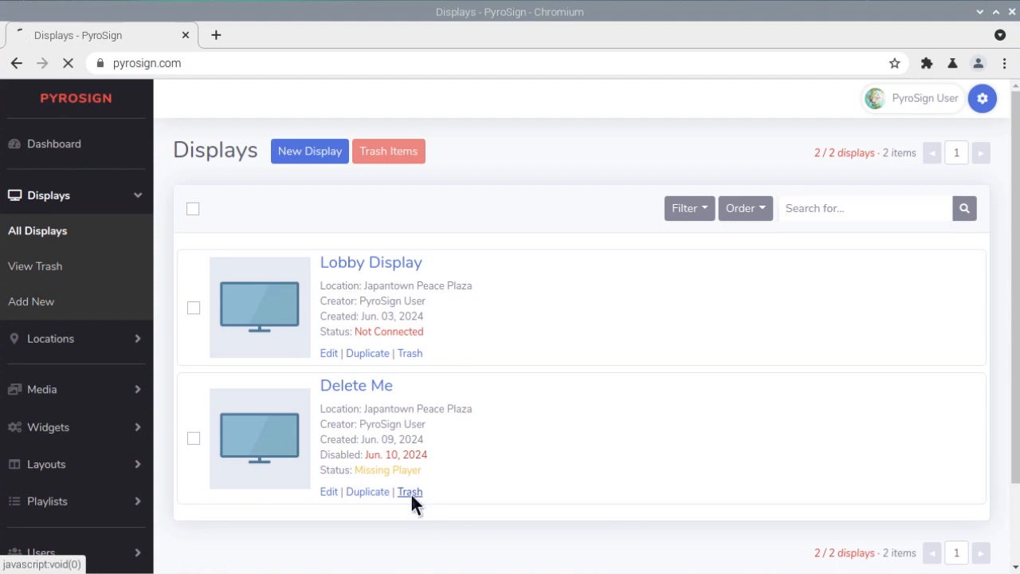
{"action": "left_click", "coordinate": [53, 272]}
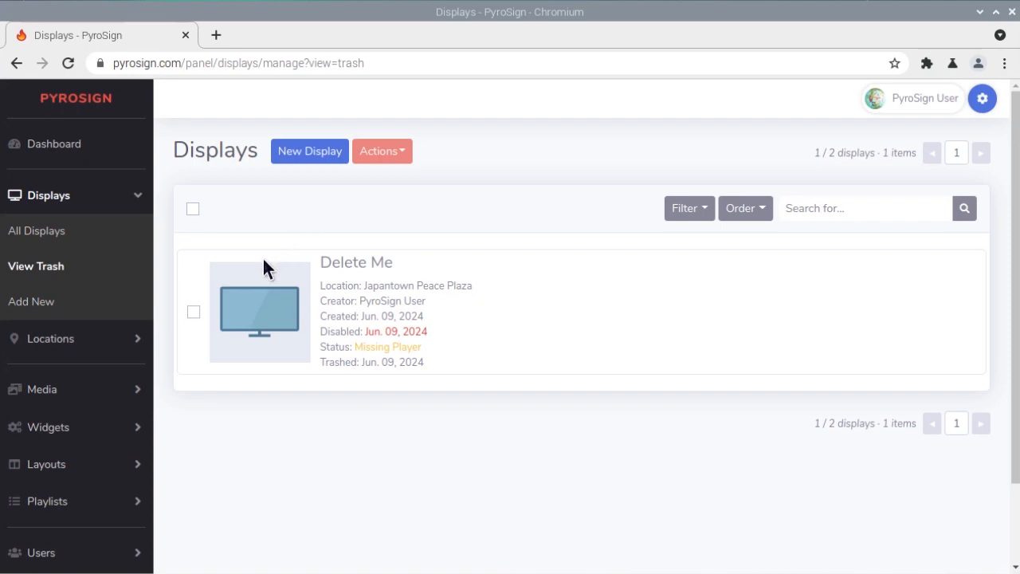
{"action": "left_click", "coordinate": [193, 312]}
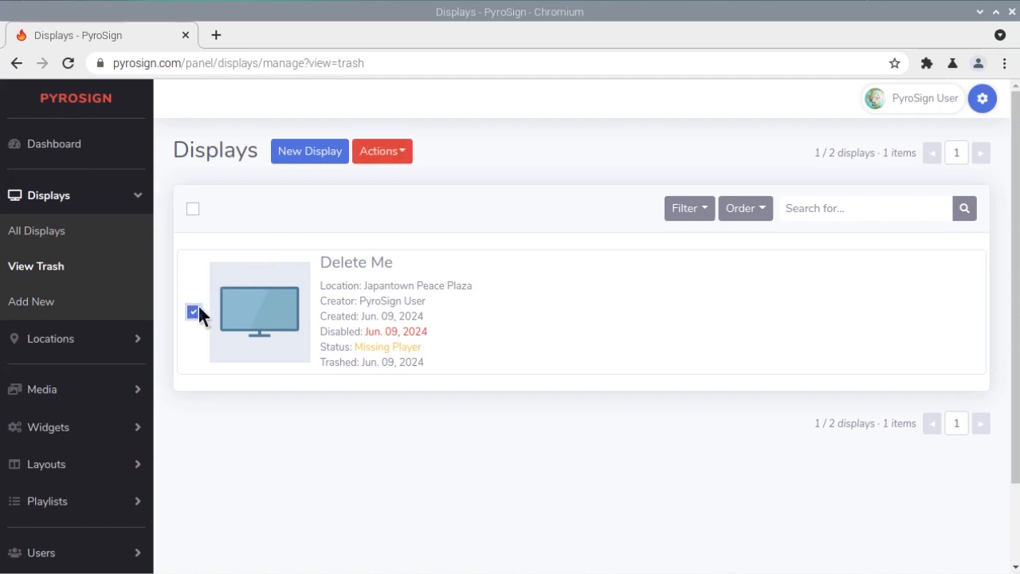
{"action": "left_click", "coordinate": [406, 156]}
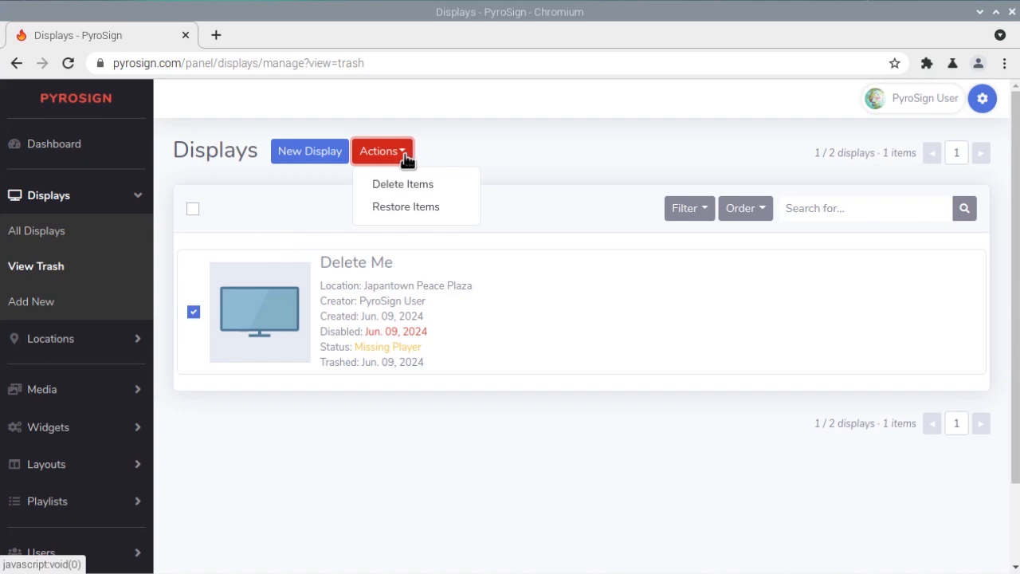
{"action": "left_click", "coordinate": [463, 190]}
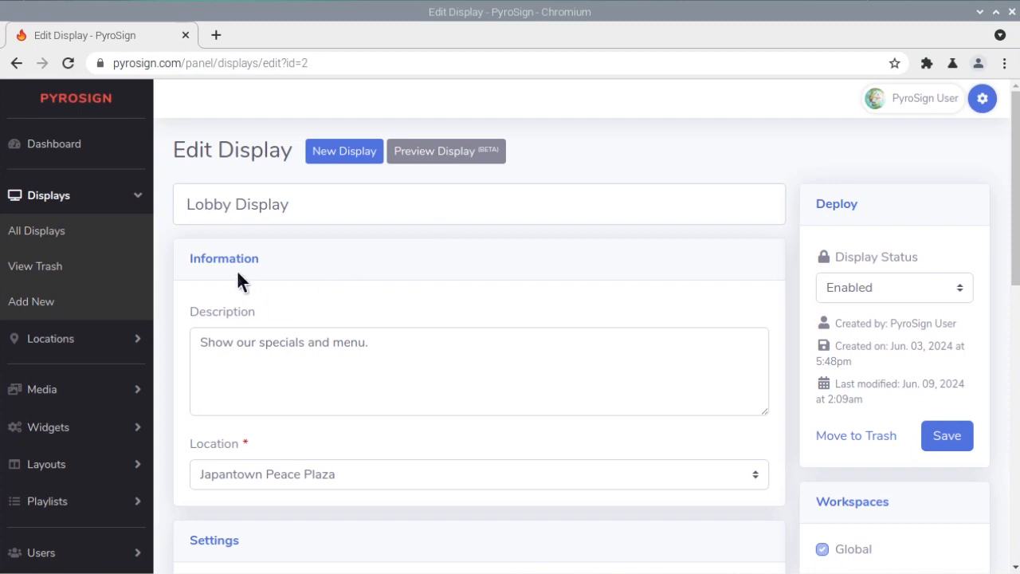
Step: Examine the Lobby Display's name and description fields and the available location choices
{"action": "left_click", "coordinate": [318, 209]}
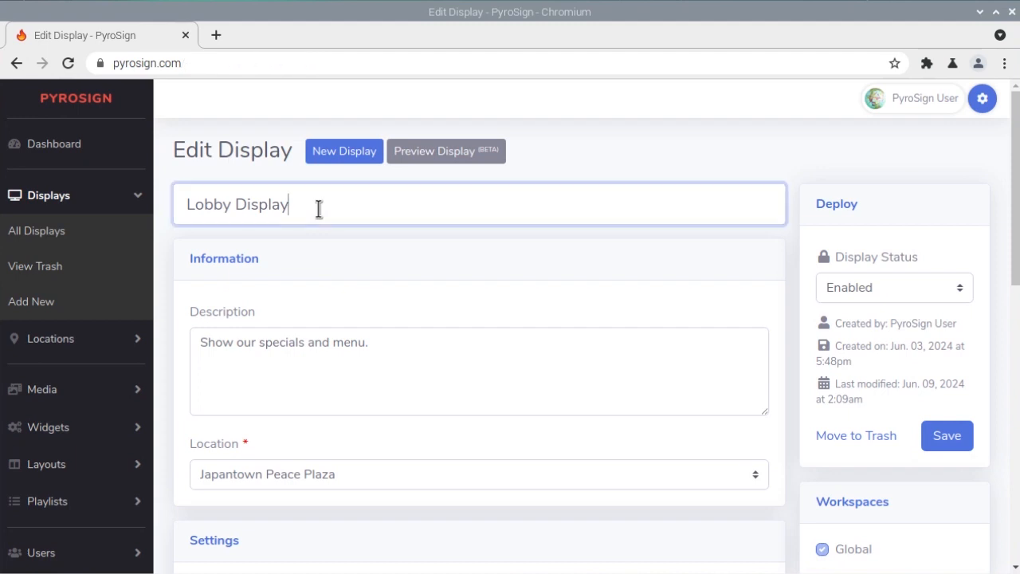
{"action": "left_click", "coordinate": [503, 354]}
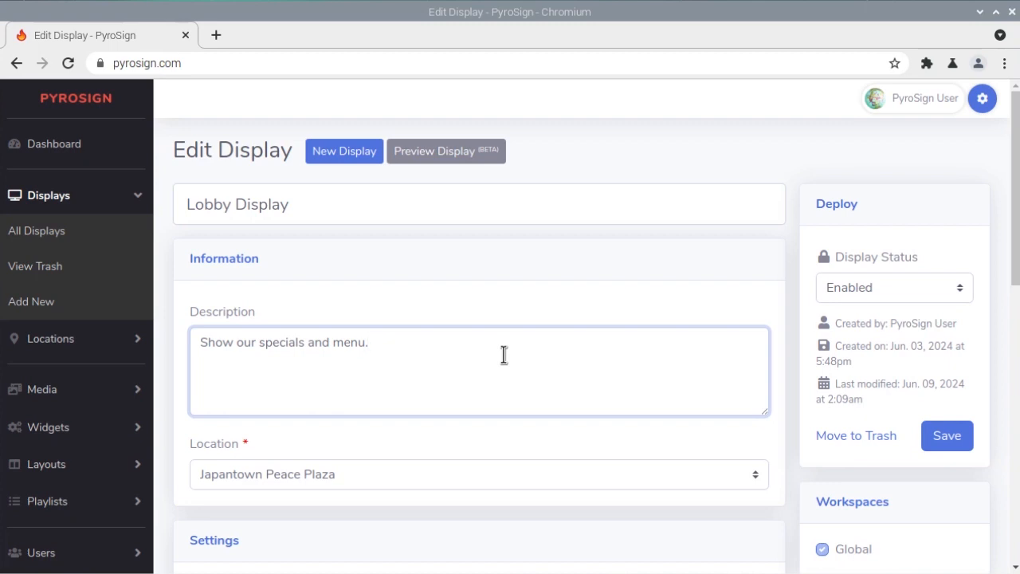
{"action": "left_click", "coordinate": [491, 474]}
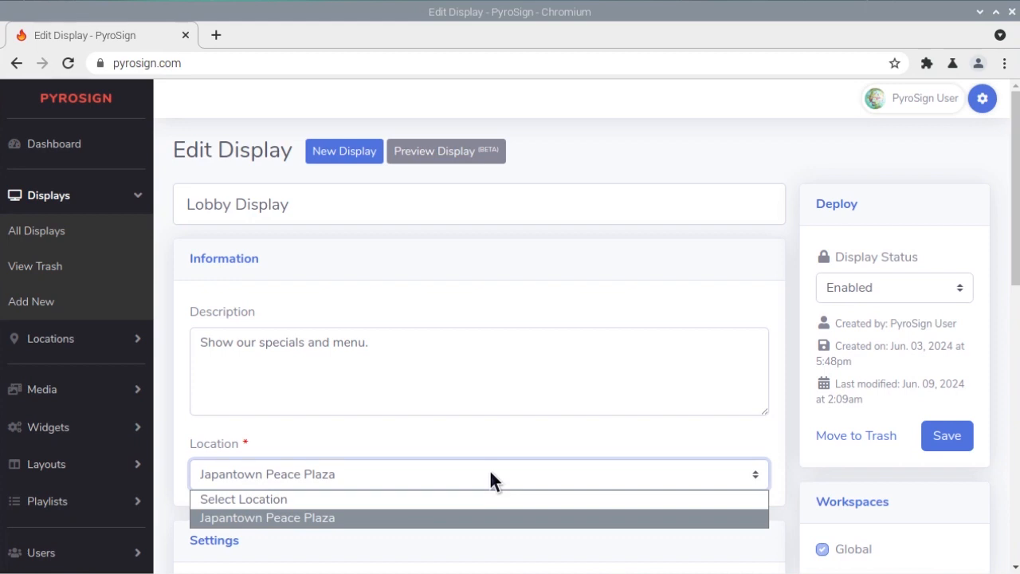
{"action": "left_click", "coordinate": [490, 472]}
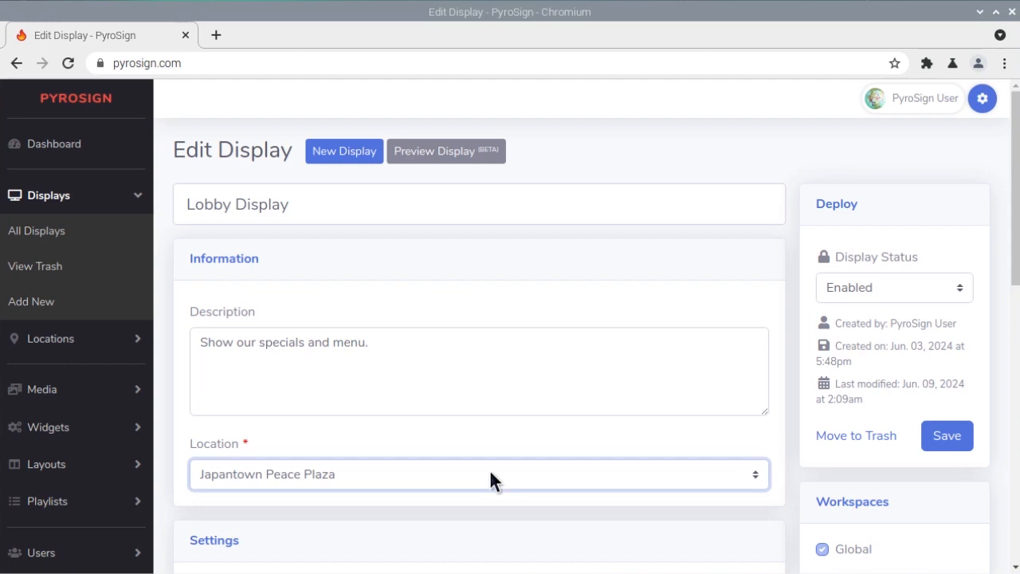
Step: Examine the Lobby Display's timezone choices and its X-axis and Y-axis scale percentage fields
{"action": "left_click_drag", "start_coordinate": [1008, 239], "coordinate": [1010, 414]}
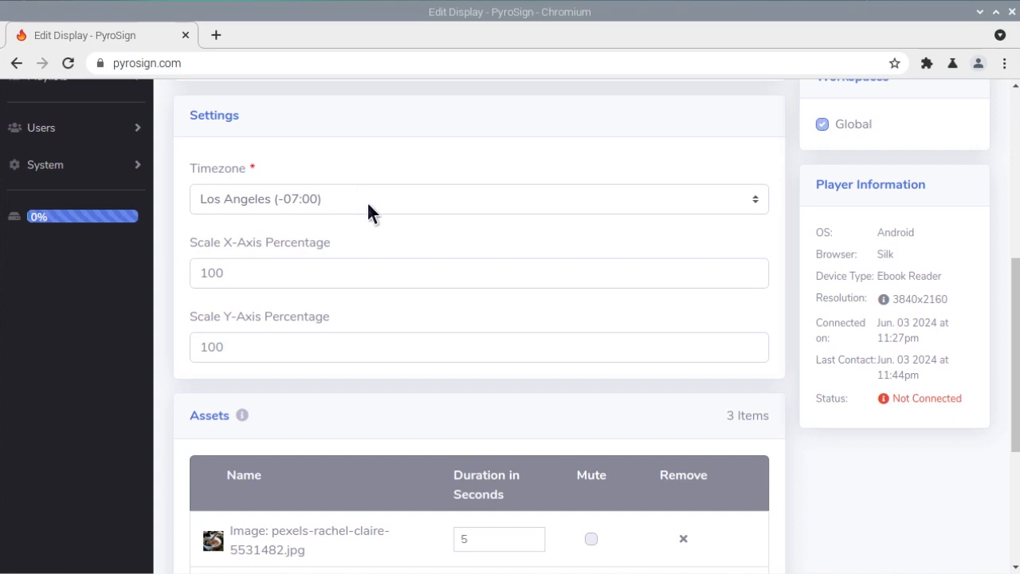
{"action": "left_click", "coordinate": [394, 200]}
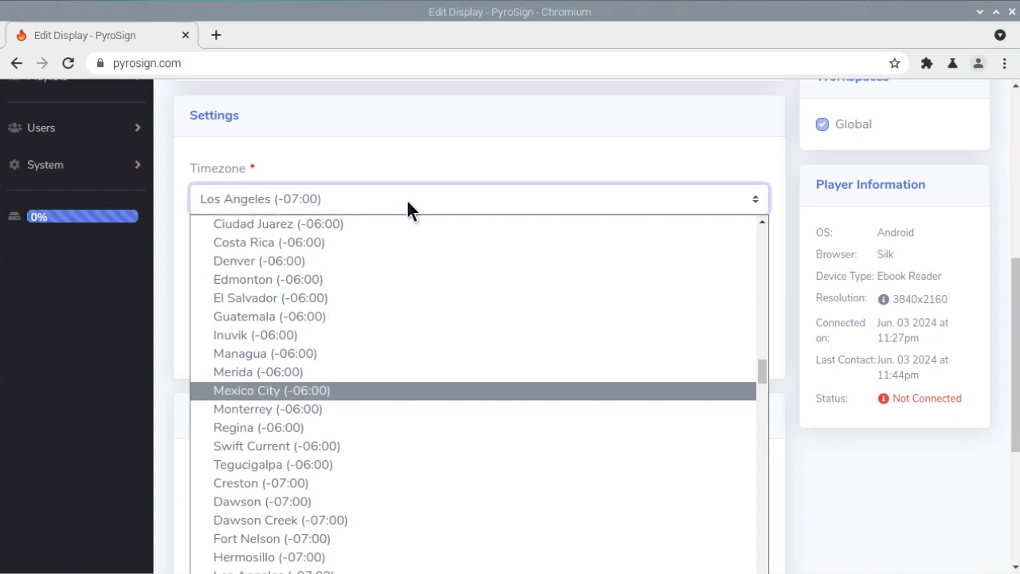
{"action": "left_click", "coordinate": [407, 201]}
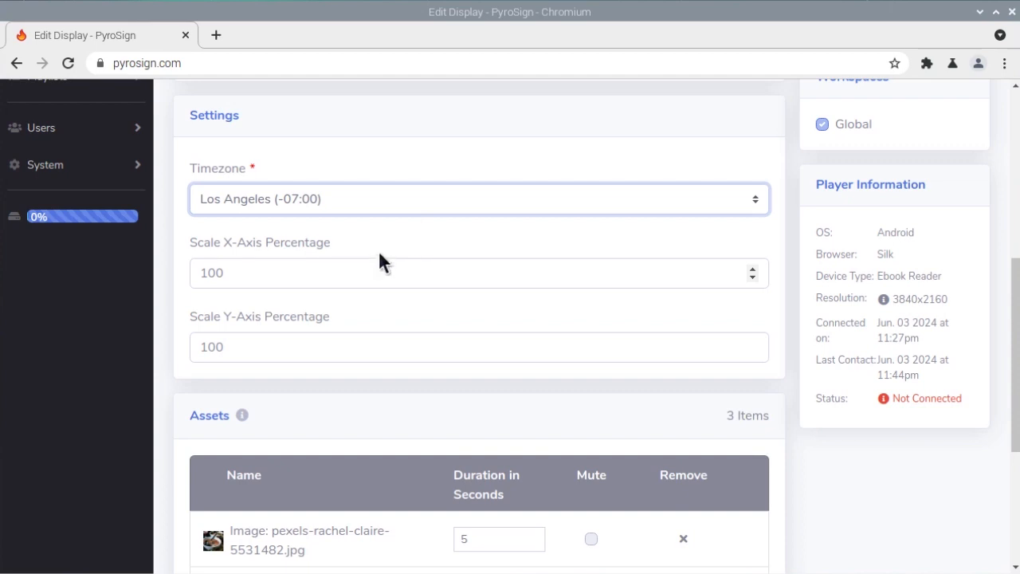
{"action": "left_click", "coordinate": [465, 272]}
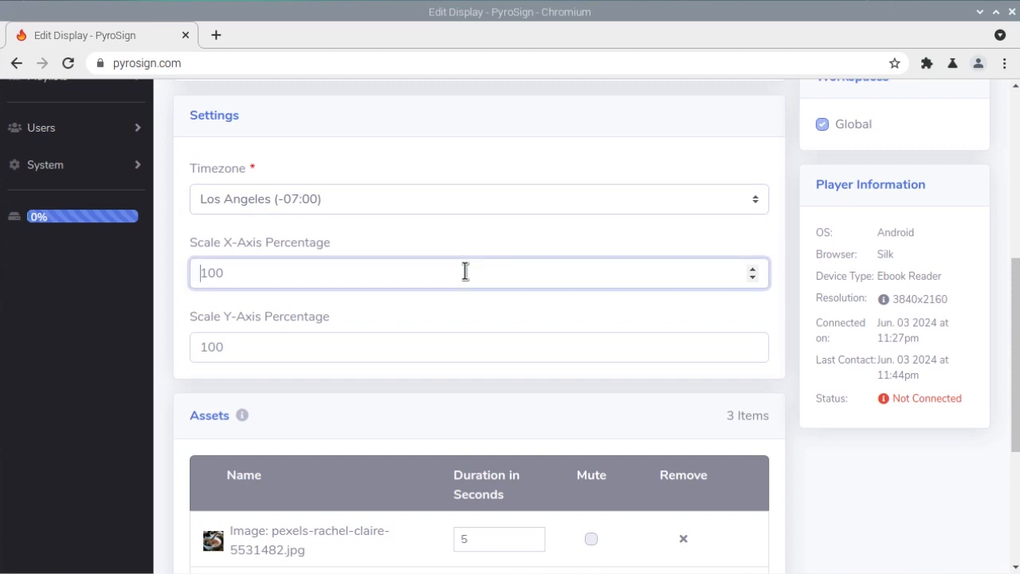
{"action": "left_click", "coordinate": [474, 340]}
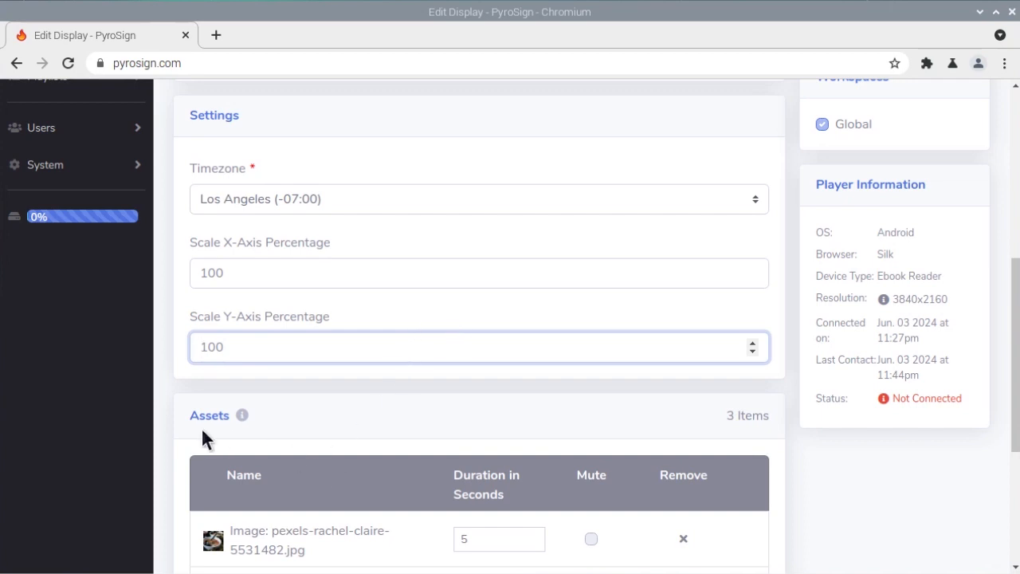
Step: Attach the existing YouTube media item "Ramen Noodle B-Roll" to the Lobby Display's assets
{"action": "left_click_drag", "start_coordinate": [1016, 379], "coordinate": [1017, 488]}
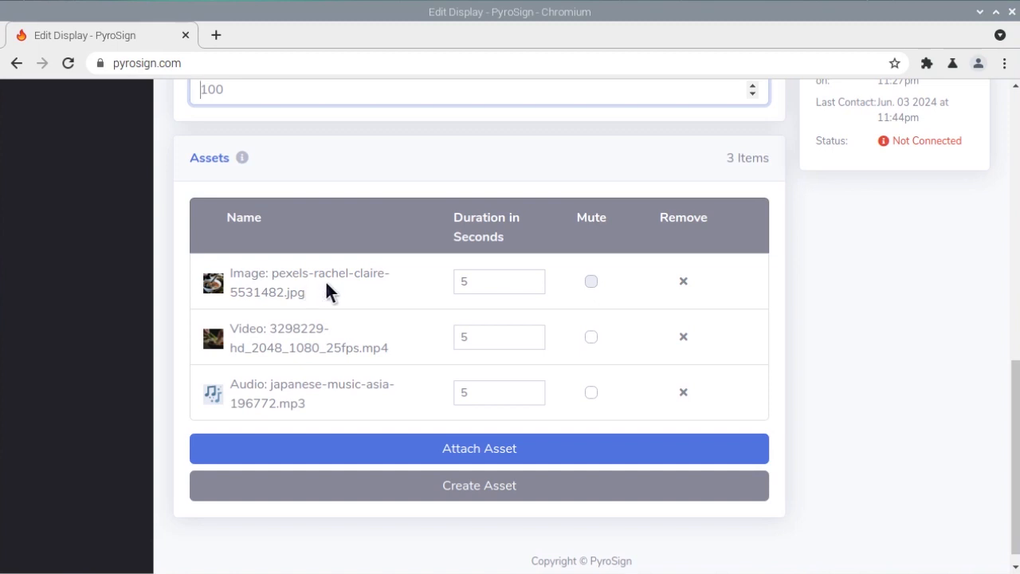
{"action": "left_click", "coordinate": [512, 285]}
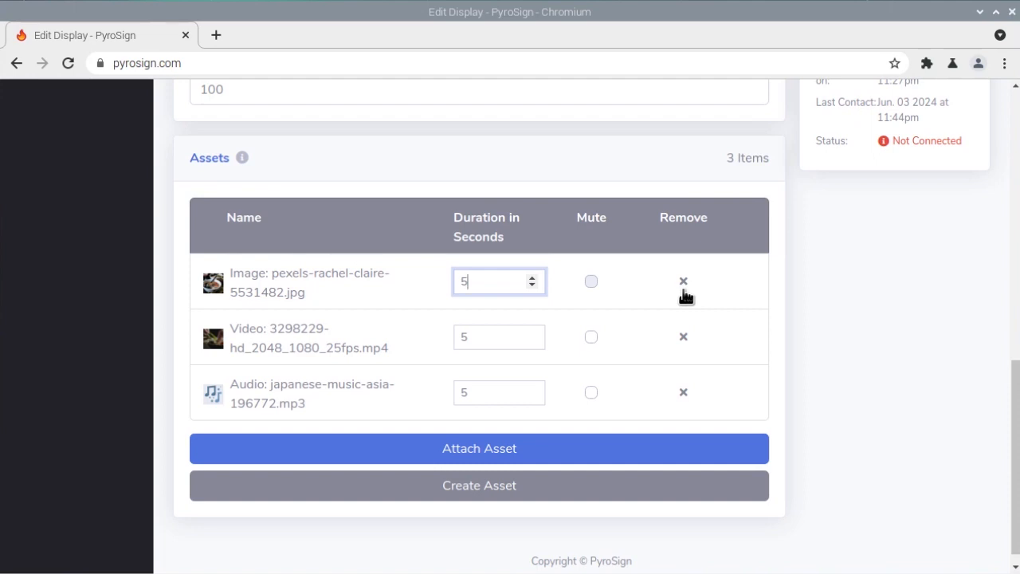
{"action": "left_click", "coordinate": [515, 453]}
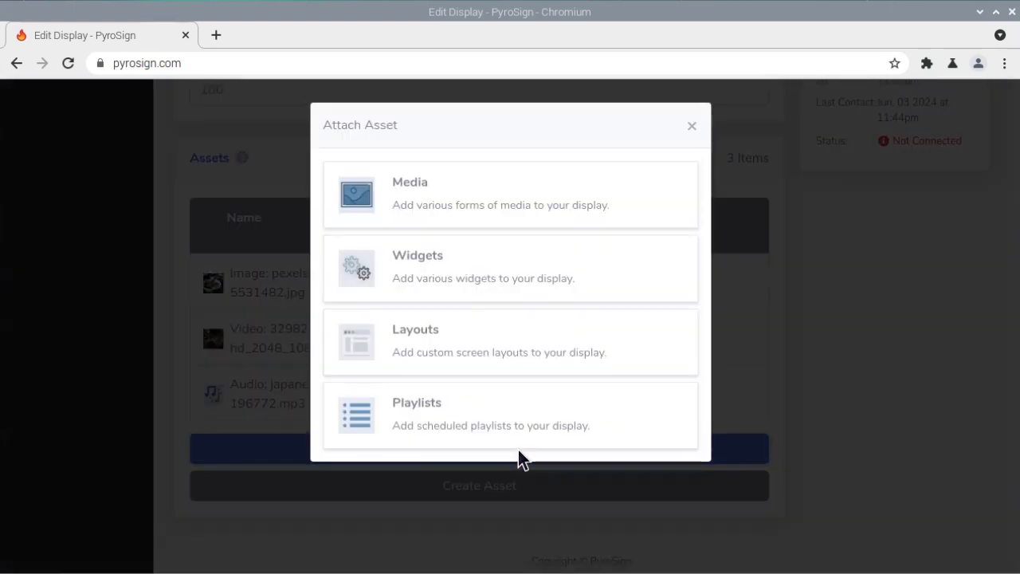
{"action": "left_click", "coordinate": [453, 205]}
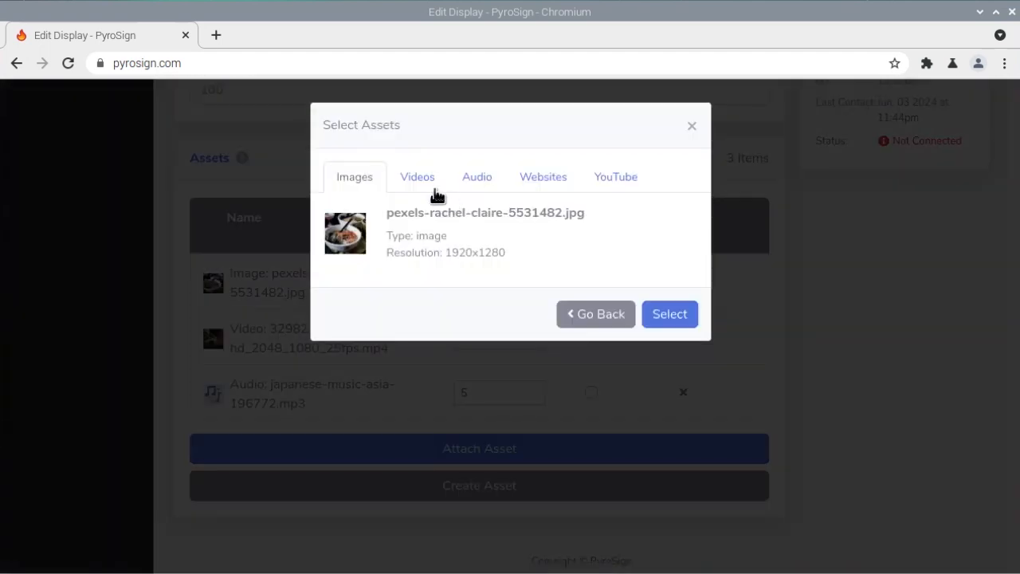
{"action": "left_click", "coordinate": [416, 185]}
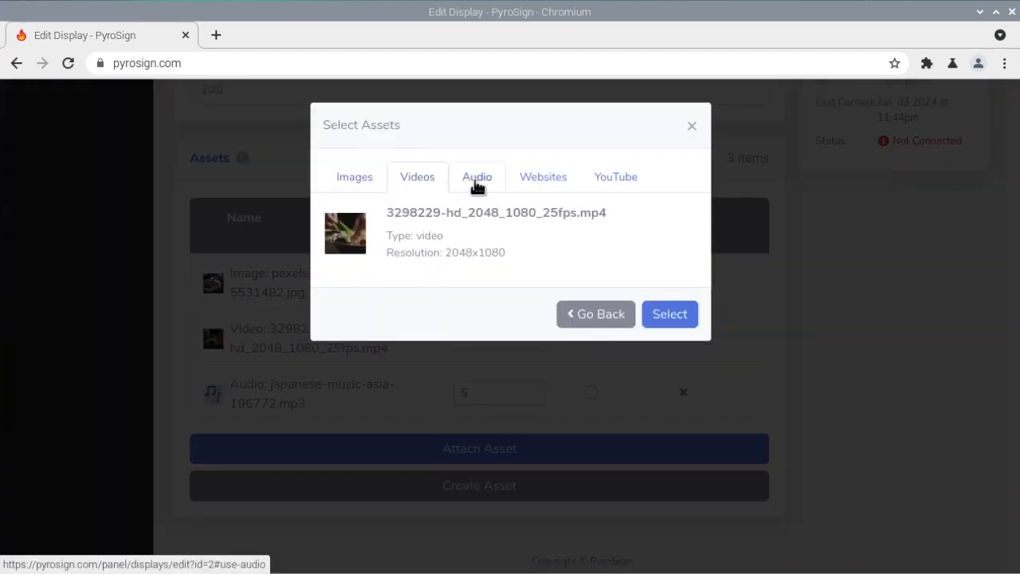
{"action": "left_click", "coordinate": [477, 183]}
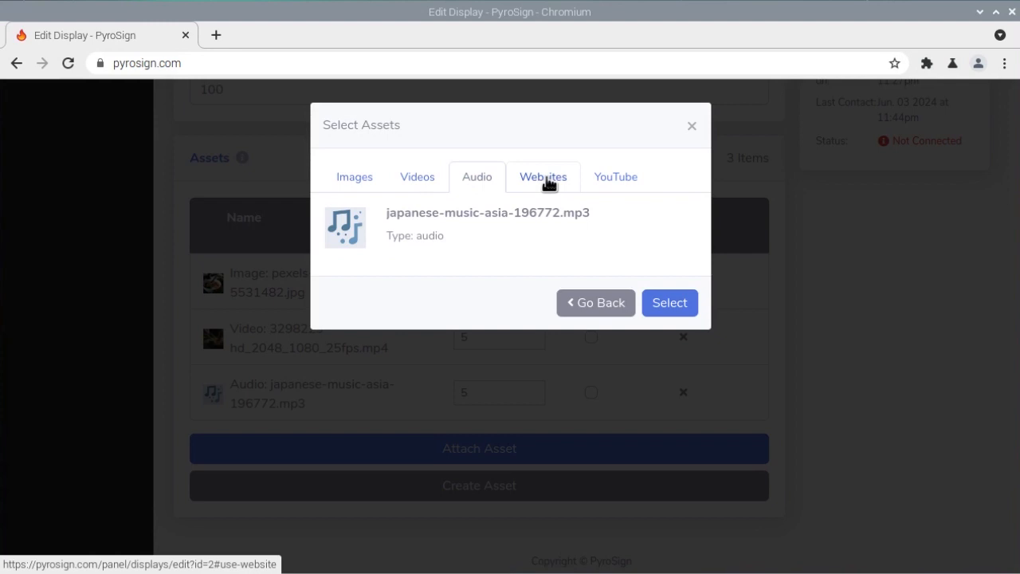
{"action": "left_click", "coordinate": [548, 183]}
{"action": "left_click", "coordinate": [623, 185]}
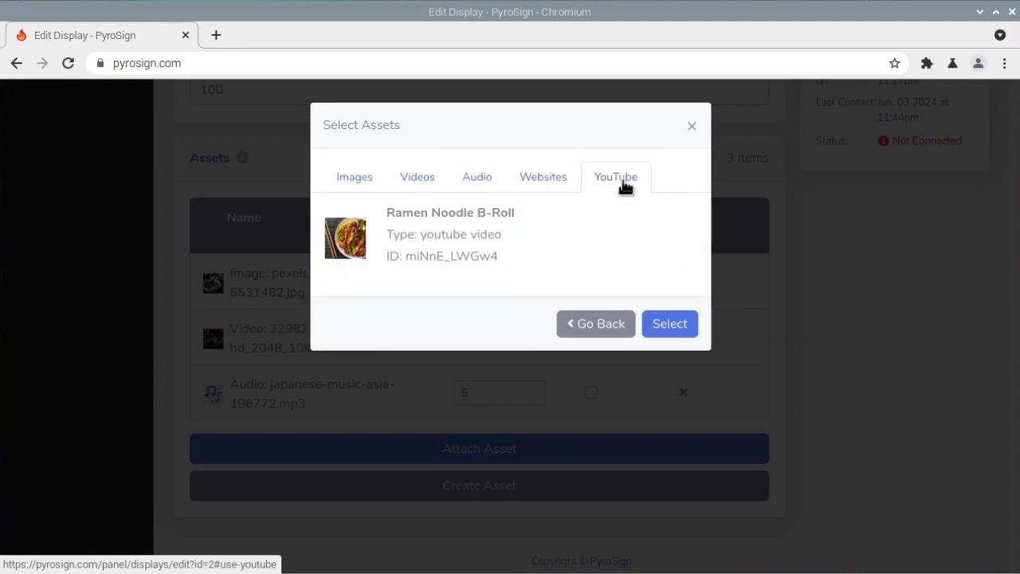
{"action": "left_click", "coordinate": [575, 239]}
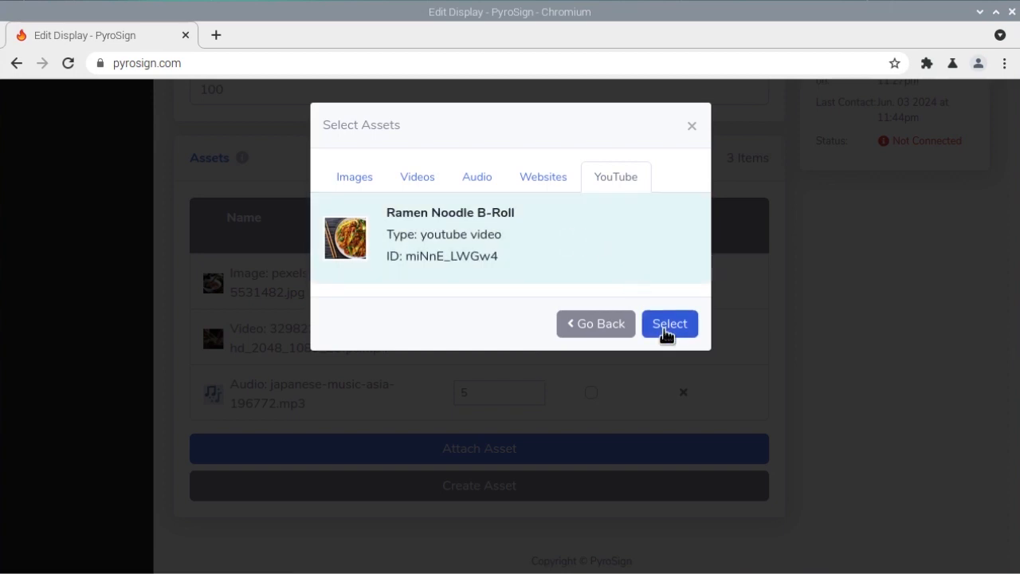
{"action": "left_click", "coordinate": [665, 325]}
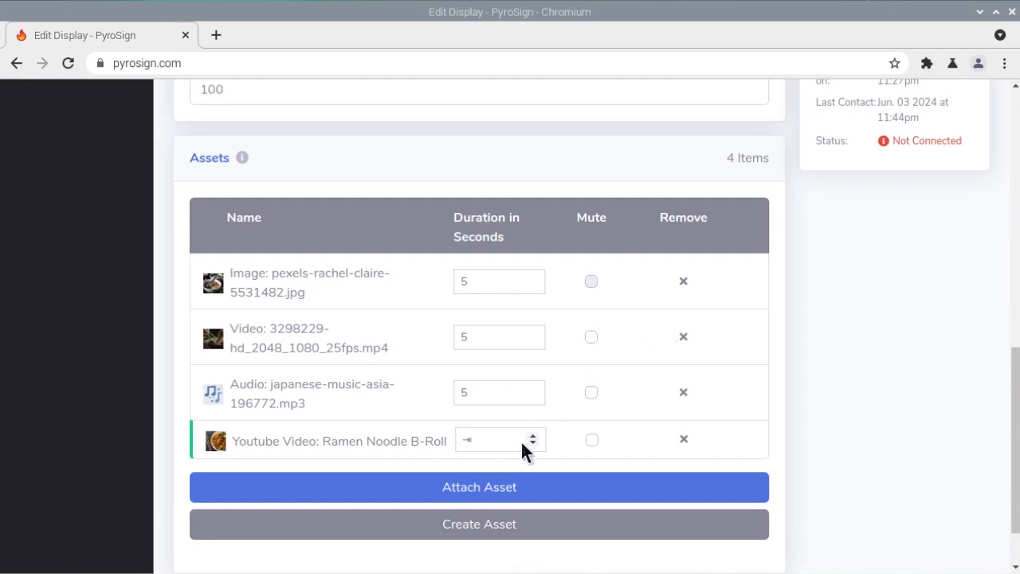
Step: Examine the options for creating a new asset, including the website title and URL fields, and close without adding one
{"action": "left_click", "coordinate": [432, 528]}
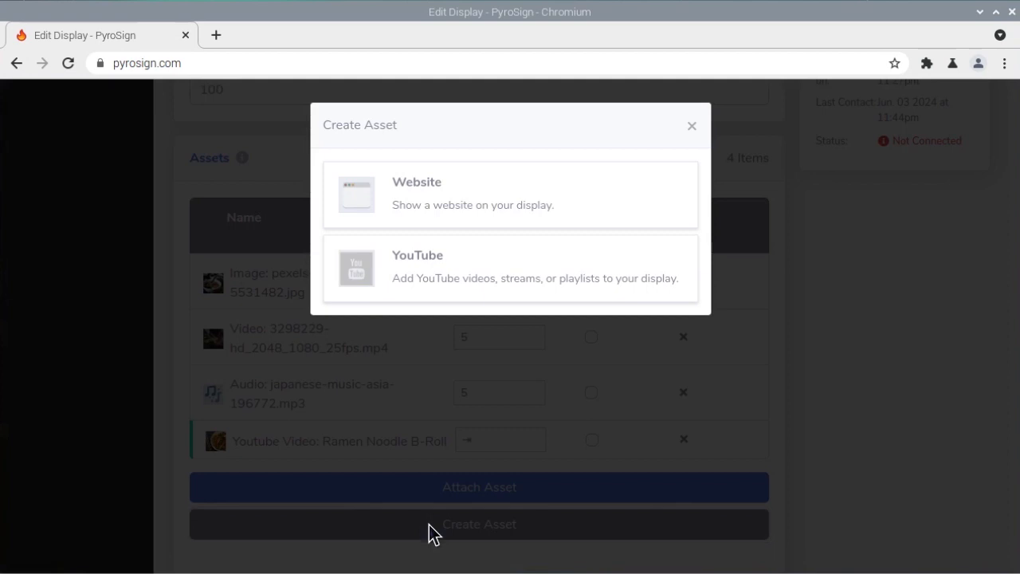
{"action": "left_click", "coordinate": [451, 199]}
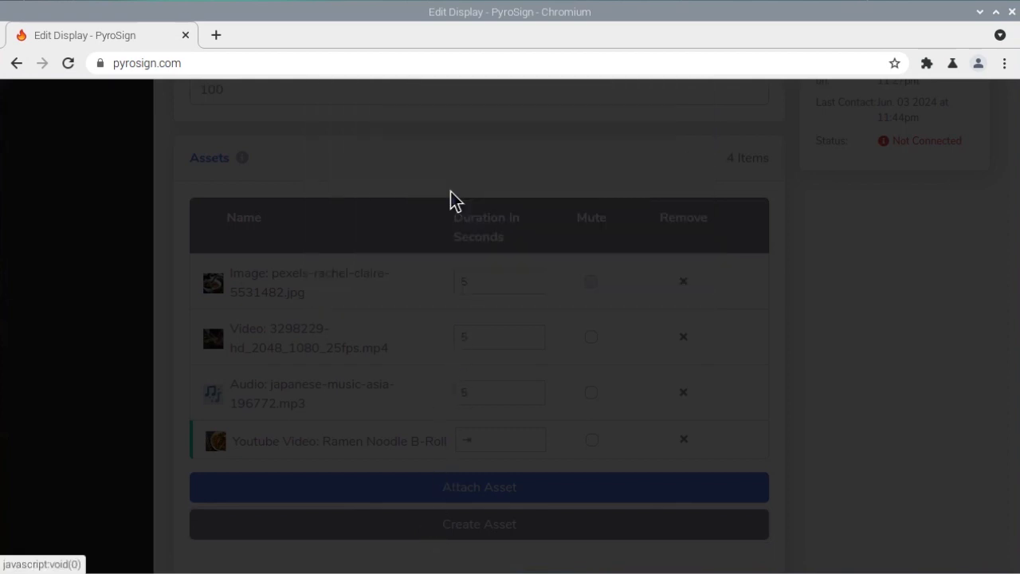
{"action": "left_click", "coordinate": [494, 222]}
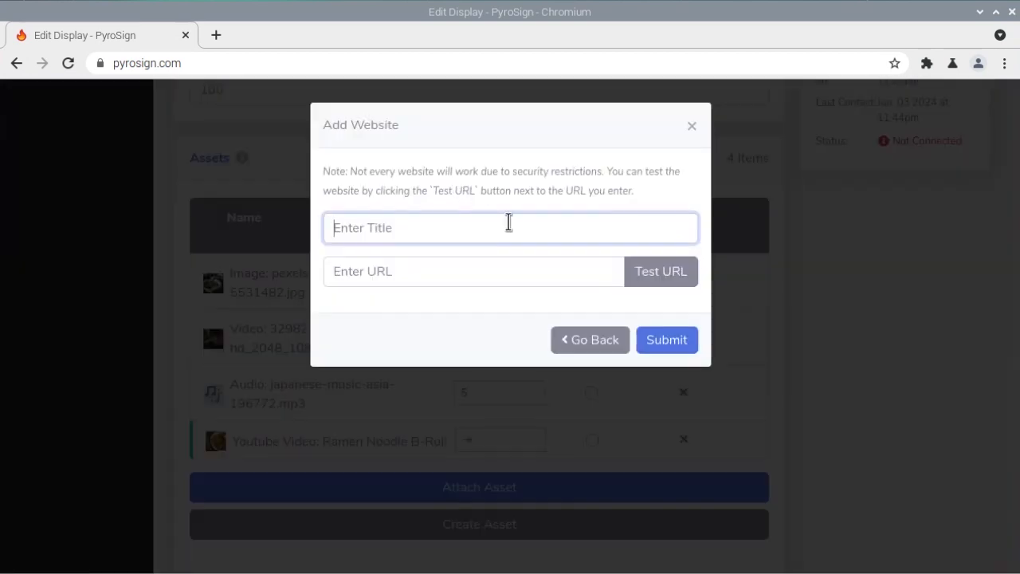
{"action": "left_click", "coordinate": [570, 269]}
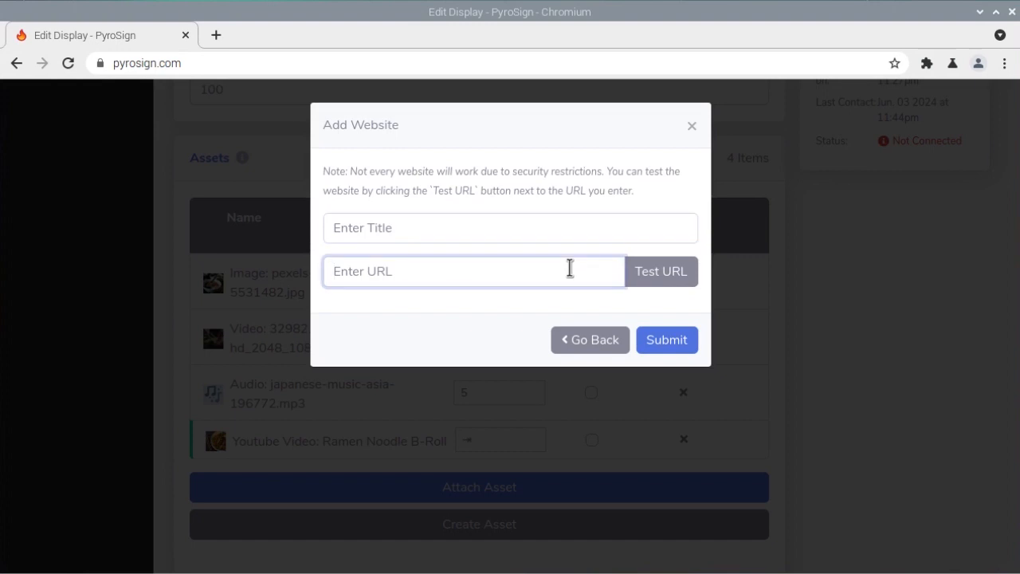
{"action": "left_click", "coordinate": [603, 342]}
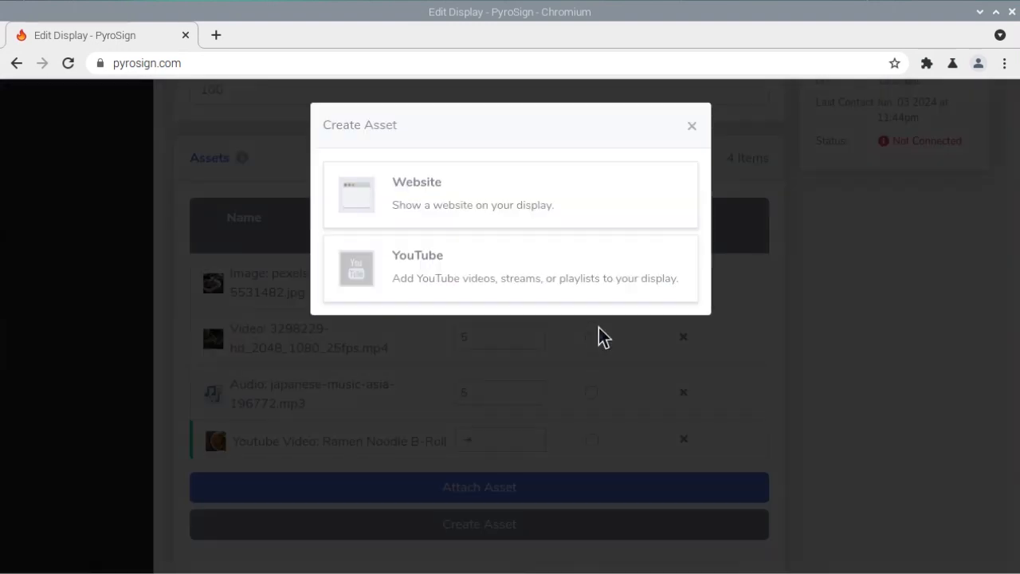
{"action": "left_click", "coordinate": [693, 128]}
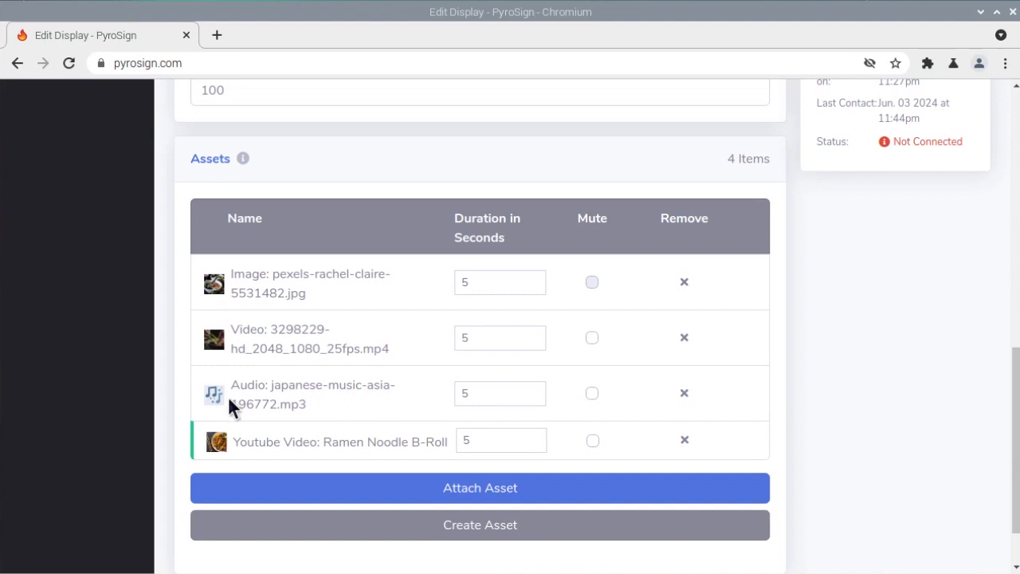
Step: Preview the Lobby Display with its attached assets
{"action": "mouse_move", "coordinate": [222, 404]}
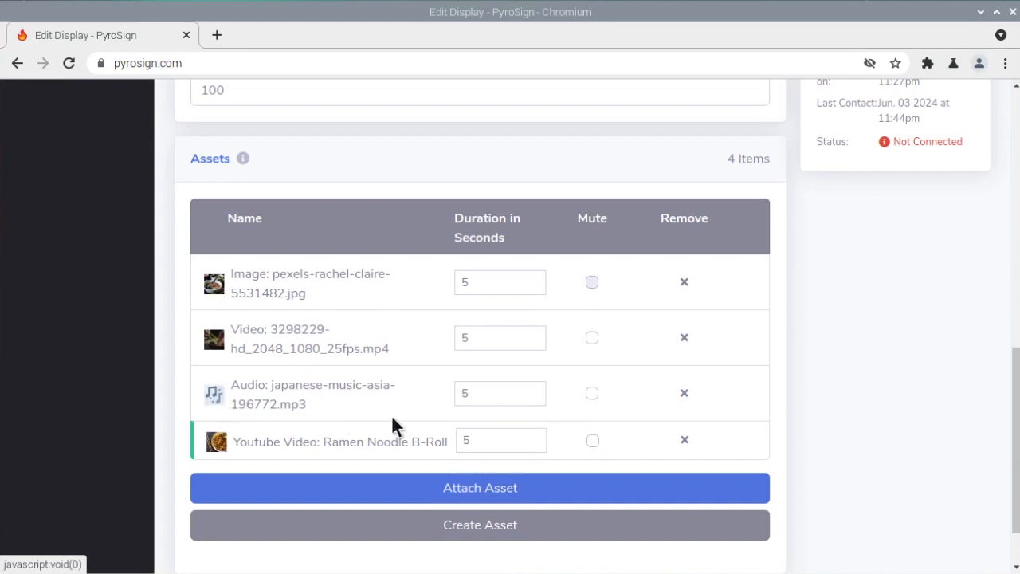
{"action": "scroll", "coordinate": [1018, 445], "scroll_direction": "up", "scroll_amount": 9}
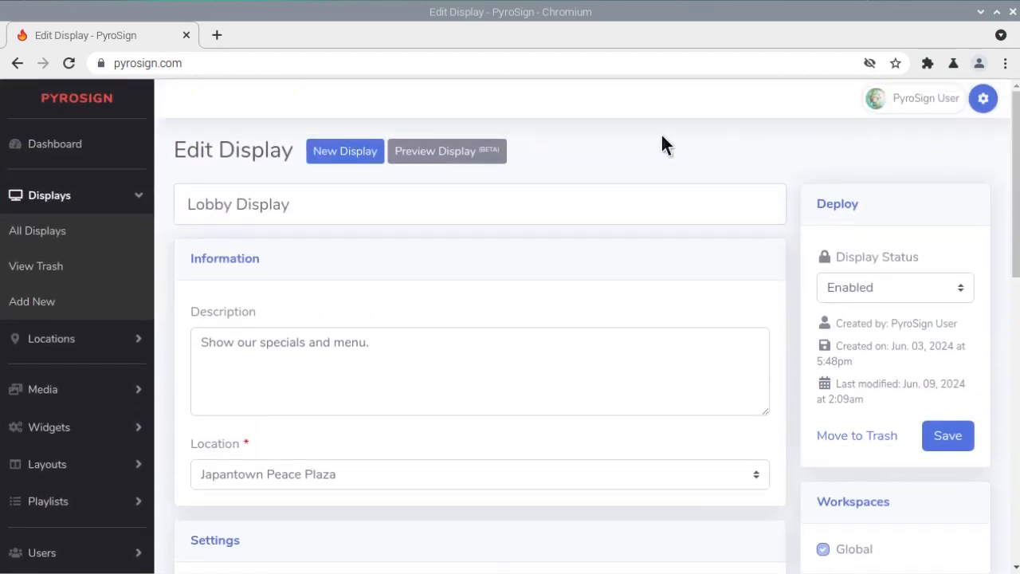
{"action": "left_click", "coordinate": [485, 167]}
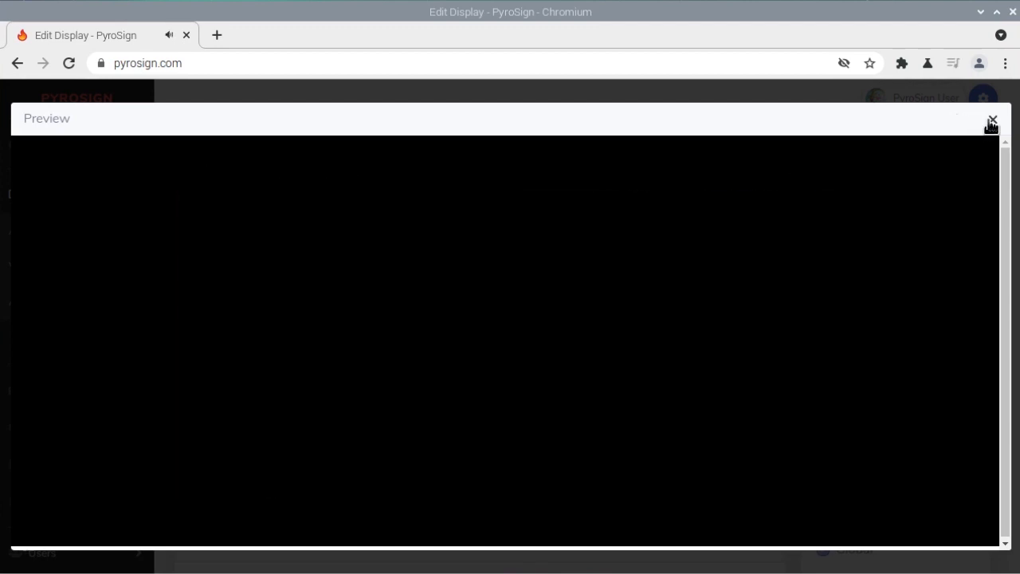
Step: Close the display preview and examine the Lobby Display's status options without changing the selection
{"action": "left_click", "coordinate": [993, 119]}
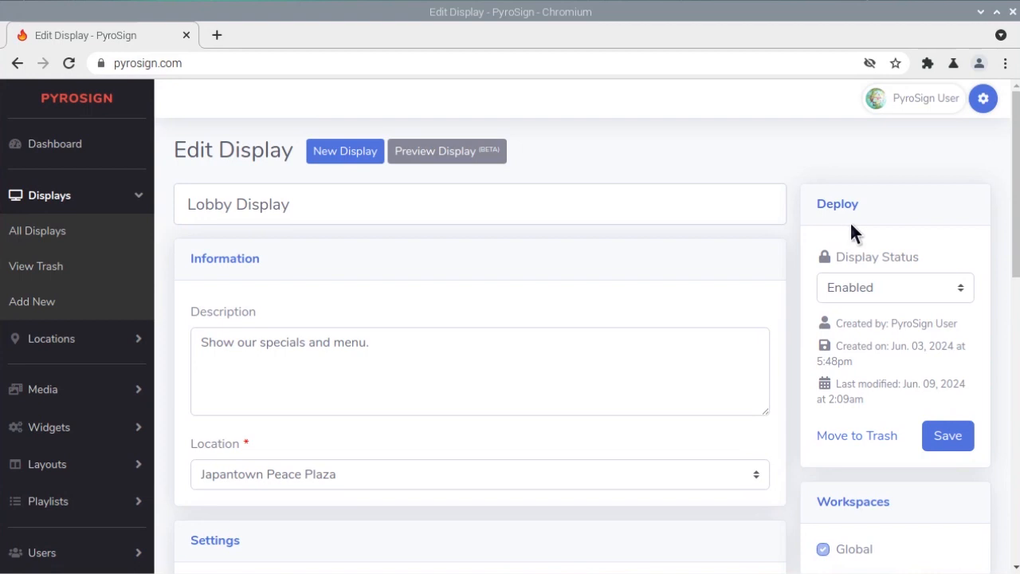
{"action": "left_click", "coordinate": [961, 287]}
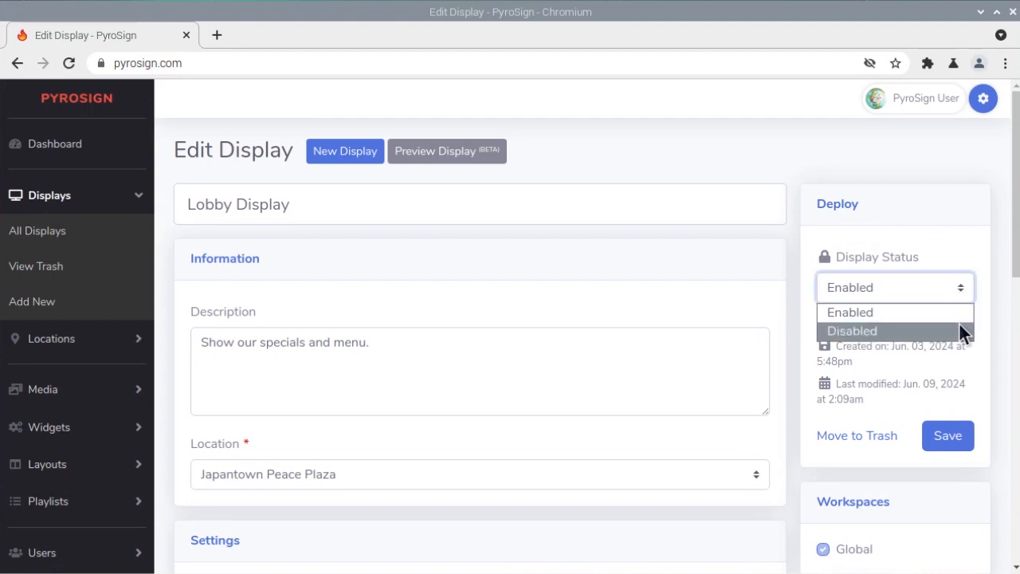
{"action": "left_click", "coordinate": [959, 293]}
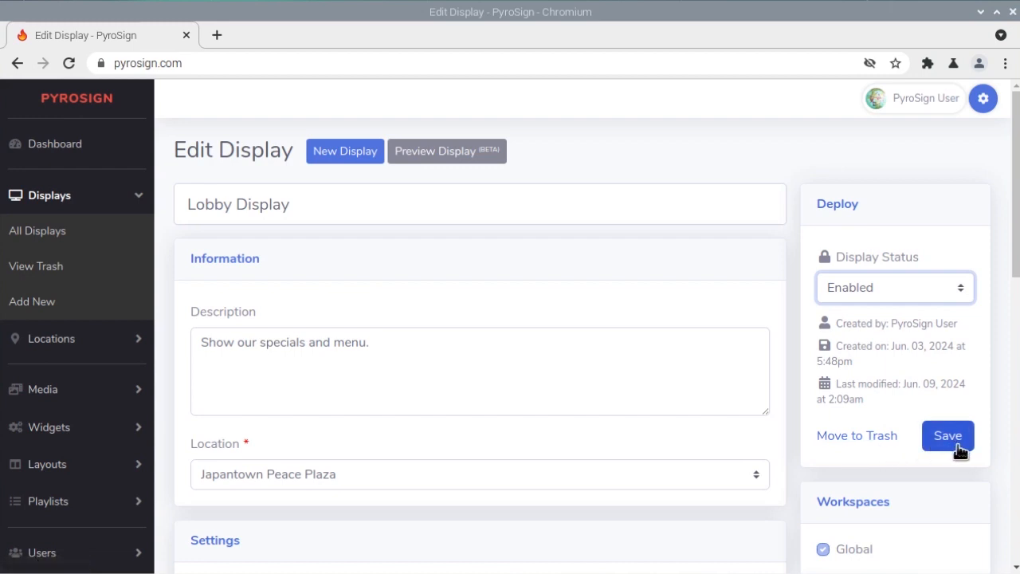
{"action": "left_click_drag", "start_coordinate": [1015, 271], "coordinate": [1017, 360]}
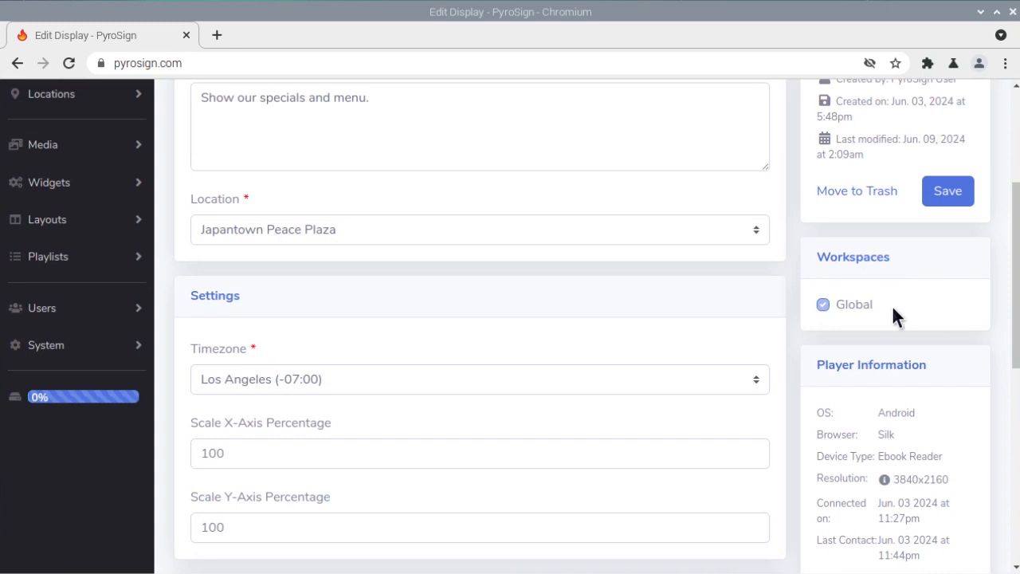
{"action": "left_click_drag", "start_coordinate": [1014, 292], "coordinate": [1013, 353]}
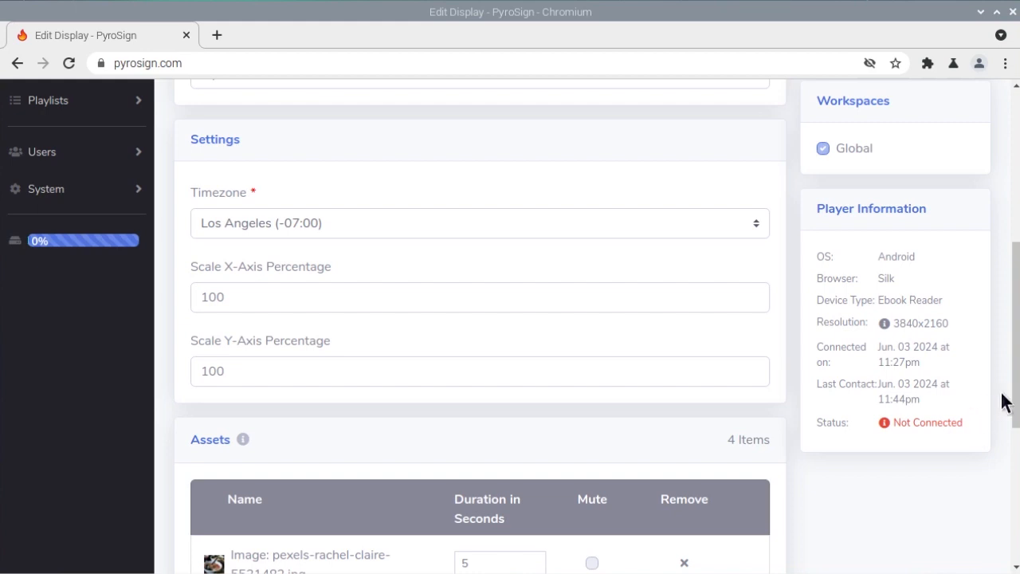
{"action": "left_click_drag", "start_coordinate": [1016, 395], "coordinate": [1008, 231]}
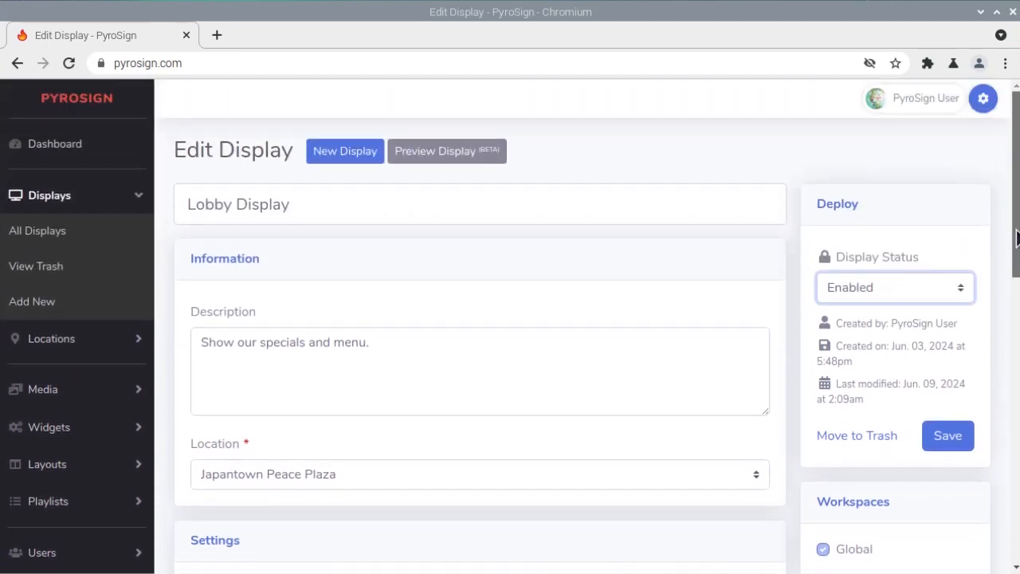